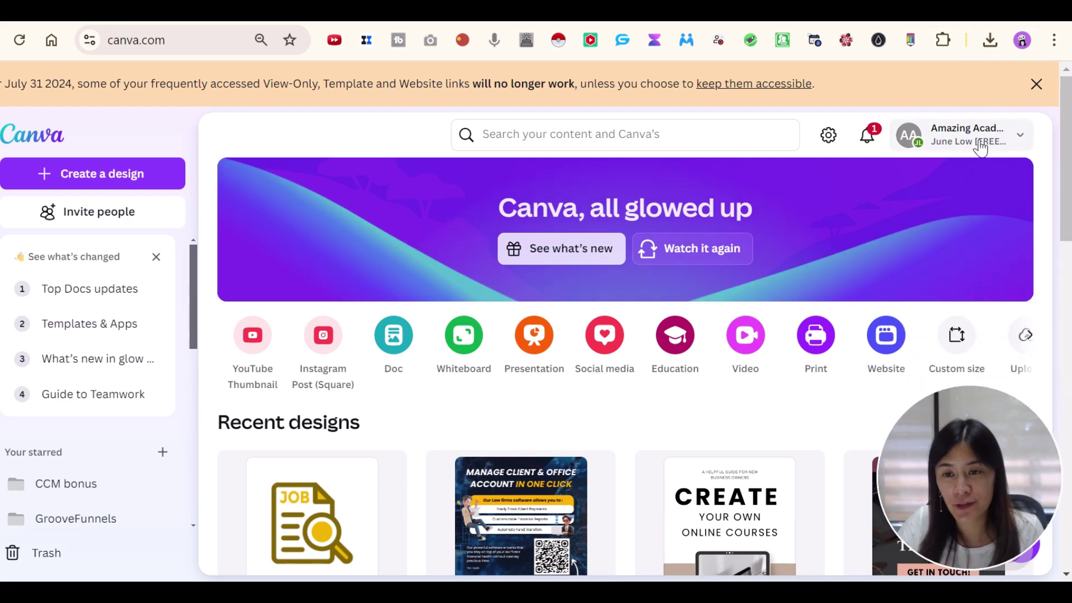
Open the account menu to see Amazing Academy and the June Low teams.
left_click(976, 142)
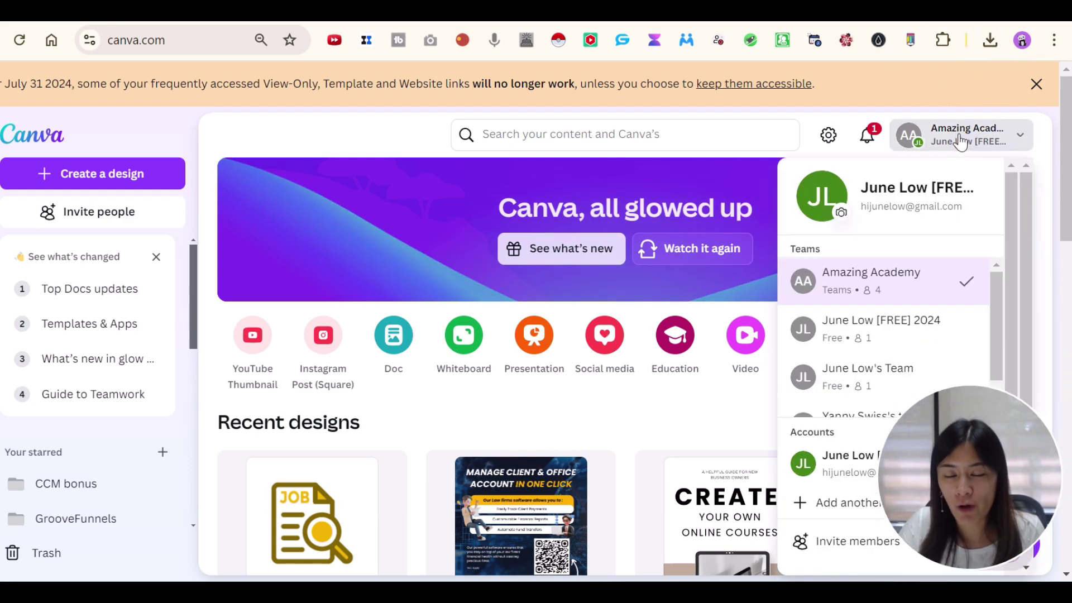
scroll(996, 294, "down", 1)
scroll(997, 292, "up", 1)
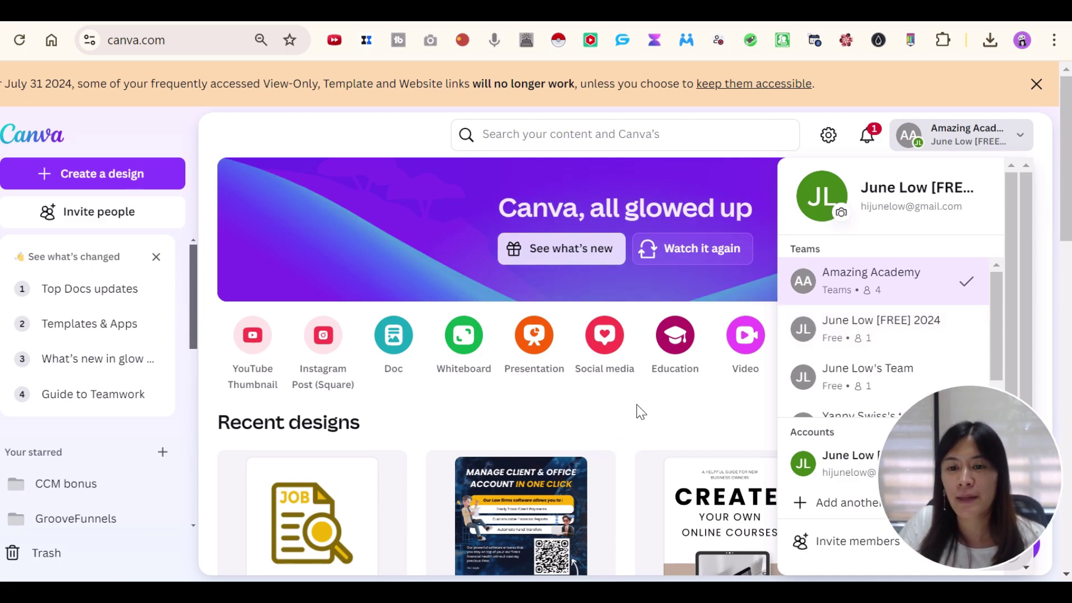
Close the team list and bring up the campaign banner design's options menu.
left_click(607, 443)
scroll(683, 402, "down", 5)
scroll(472, 419, "up", 4)
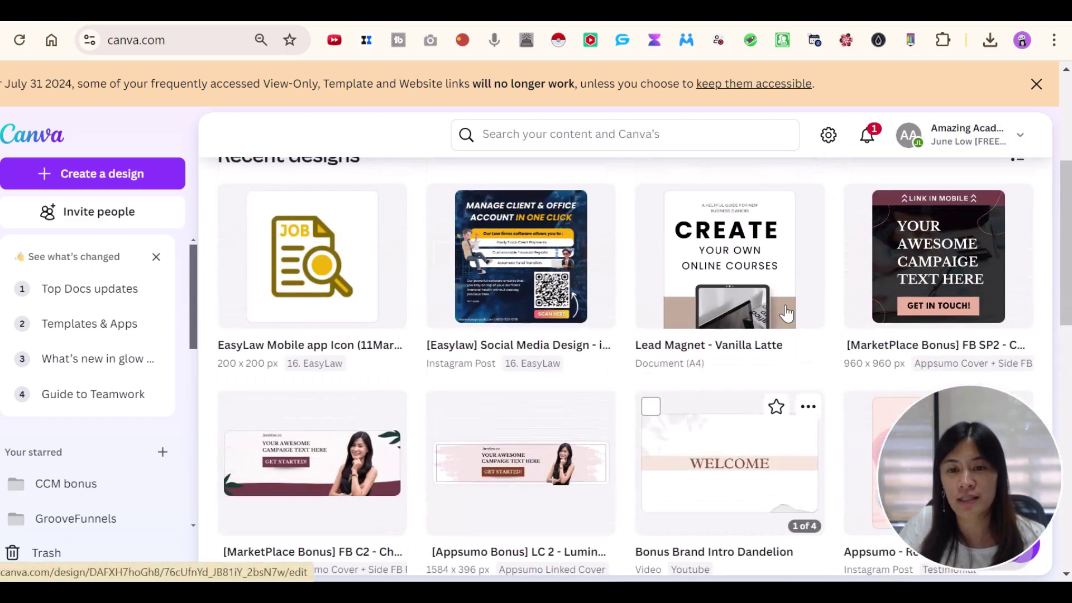
scroll(392, 491, "up", 1)
scroll(392, 491, "down", 2)
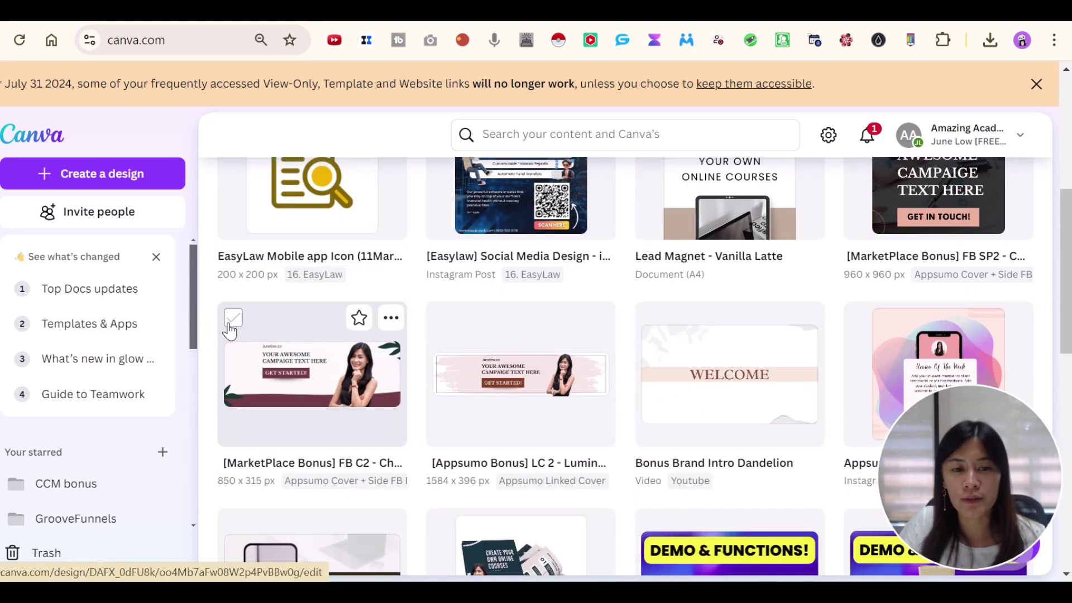
left_click(392, 318)
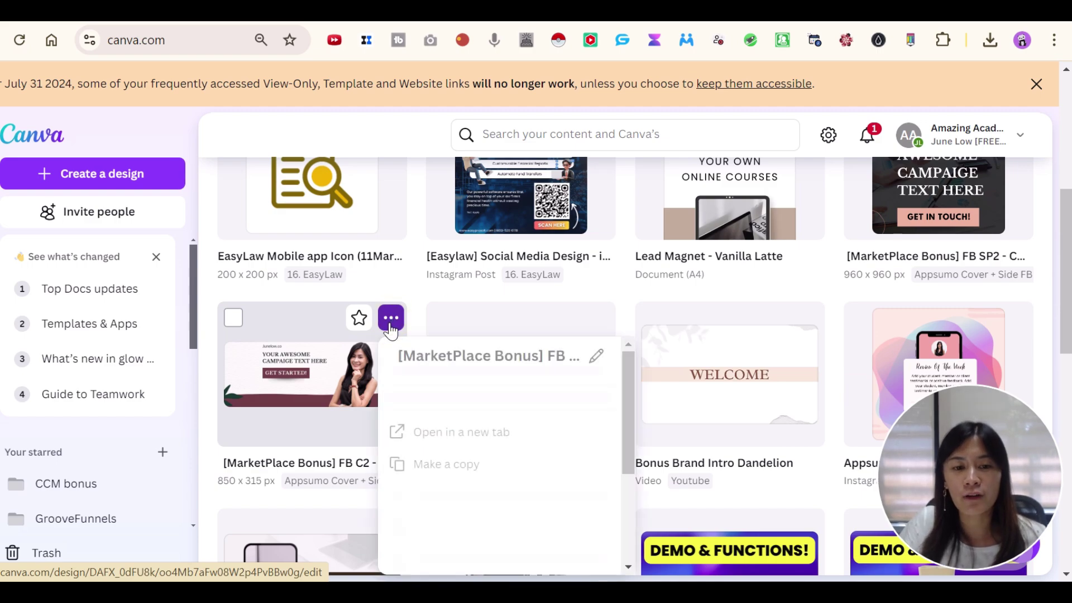
scroll(441, 453, "down", 1)
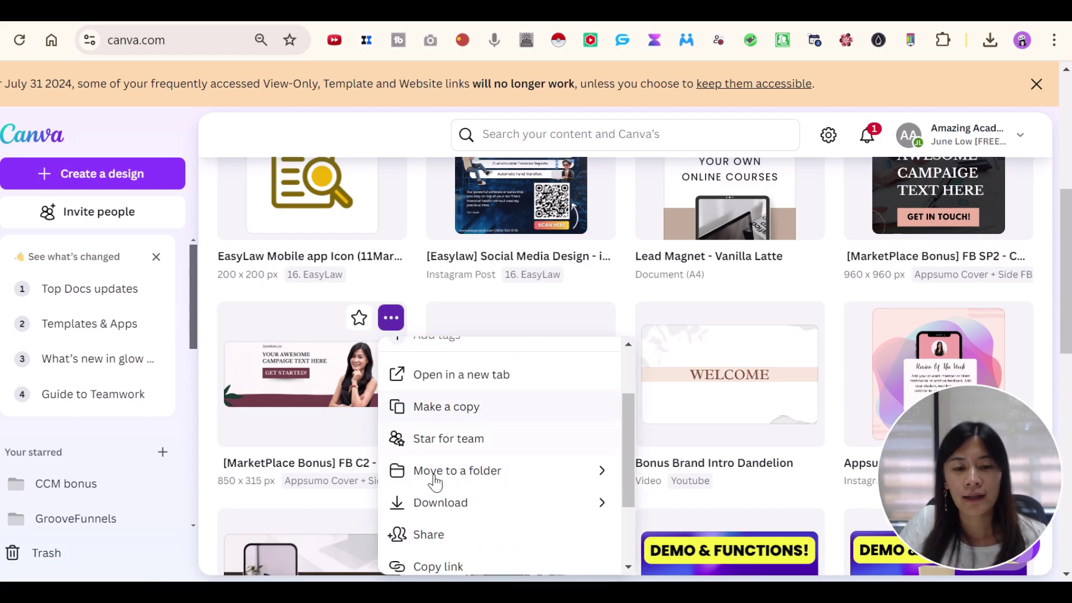
scroll(447, 492, "down", 1)
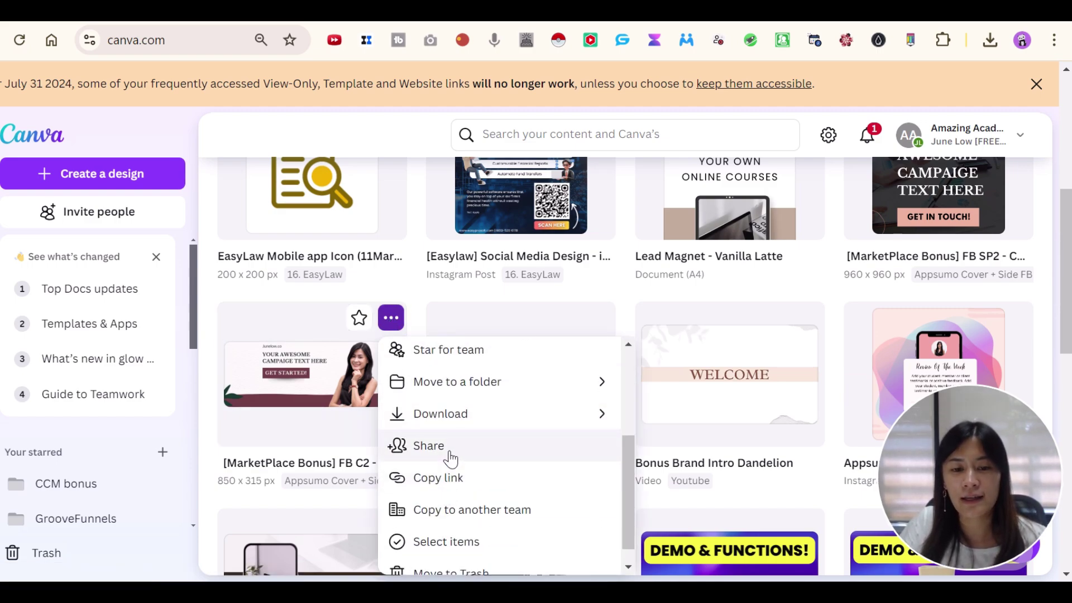
Copy the Choco icecream FB cover design into the June Low [FREE] 2024 team.
left_click(463, 513)
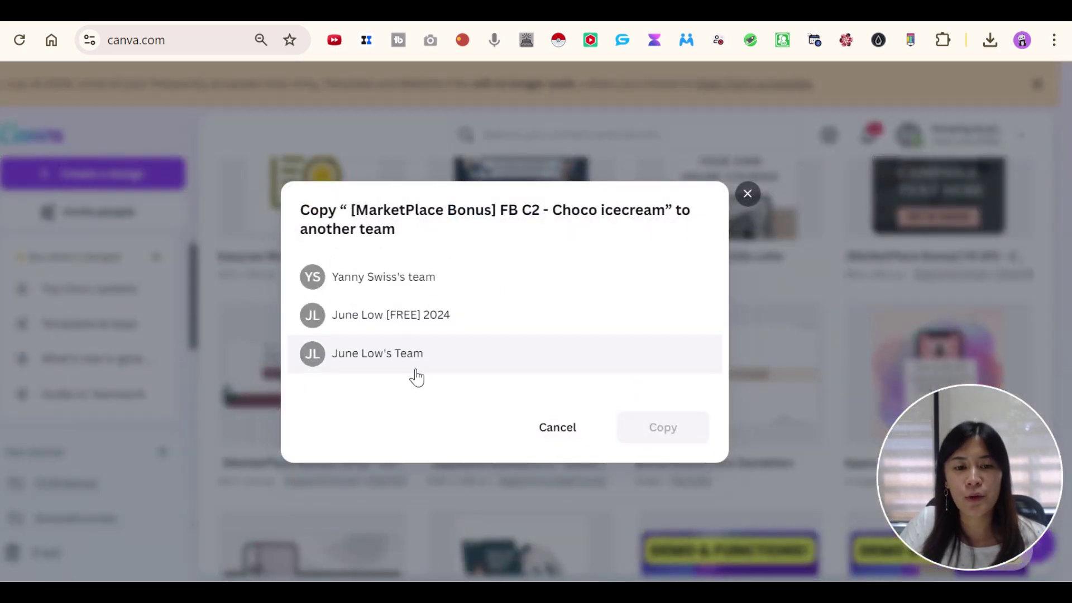
left_click(405, 321)
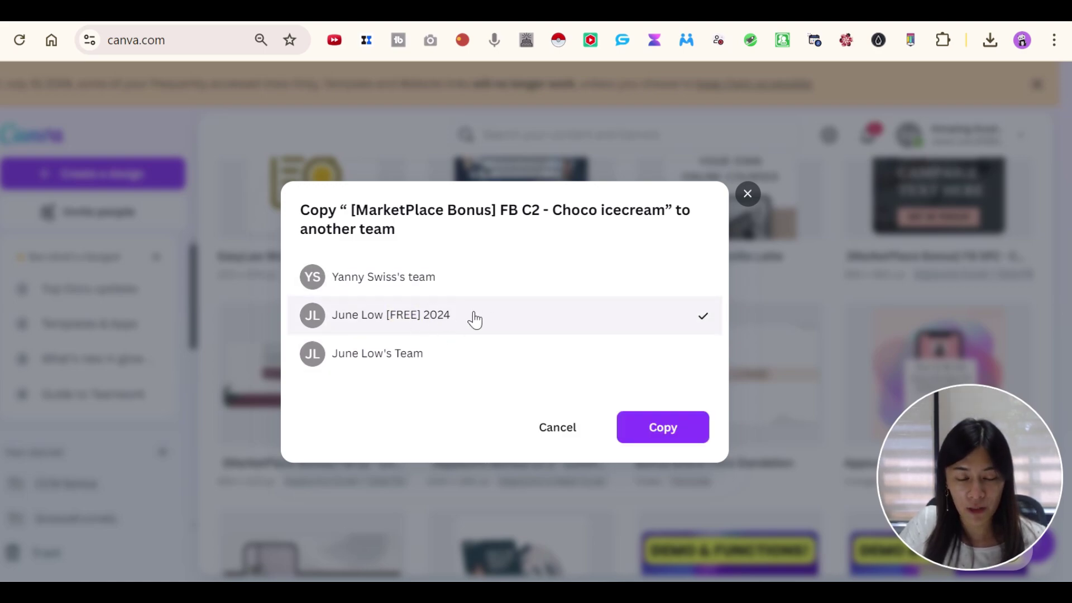
left_click(409, 334)
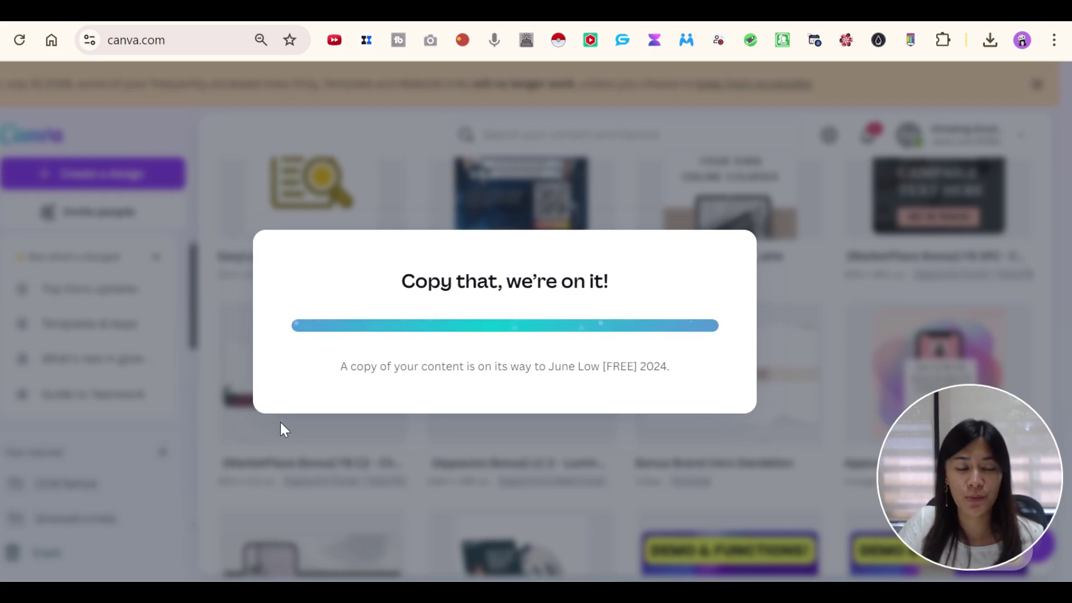
mouse_move(313, 373)
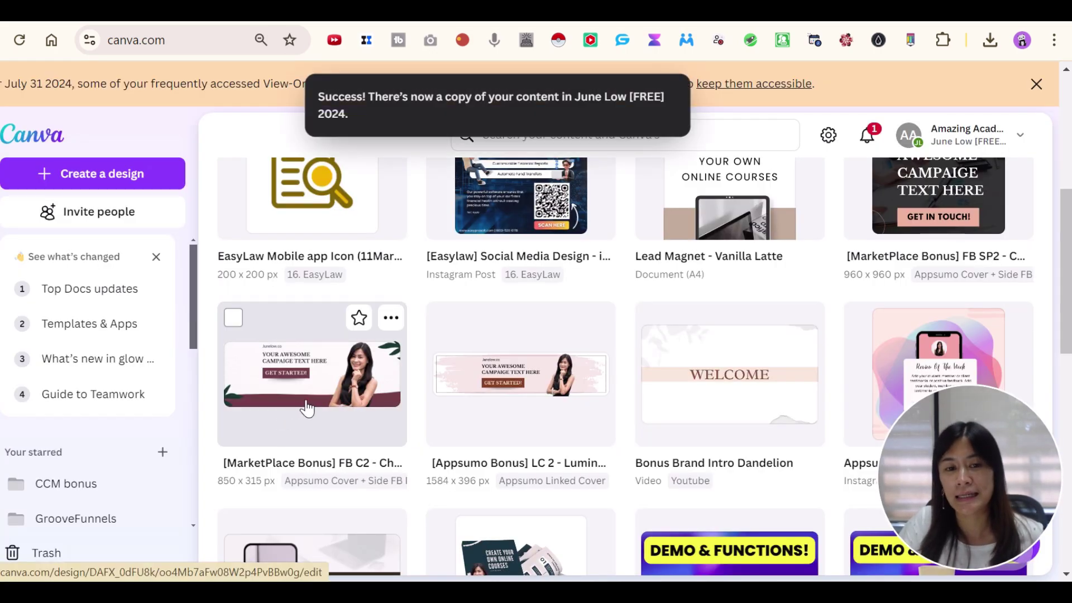
Switch the account into the June Low [FREE] 2024 team.
left_click(994, 147)
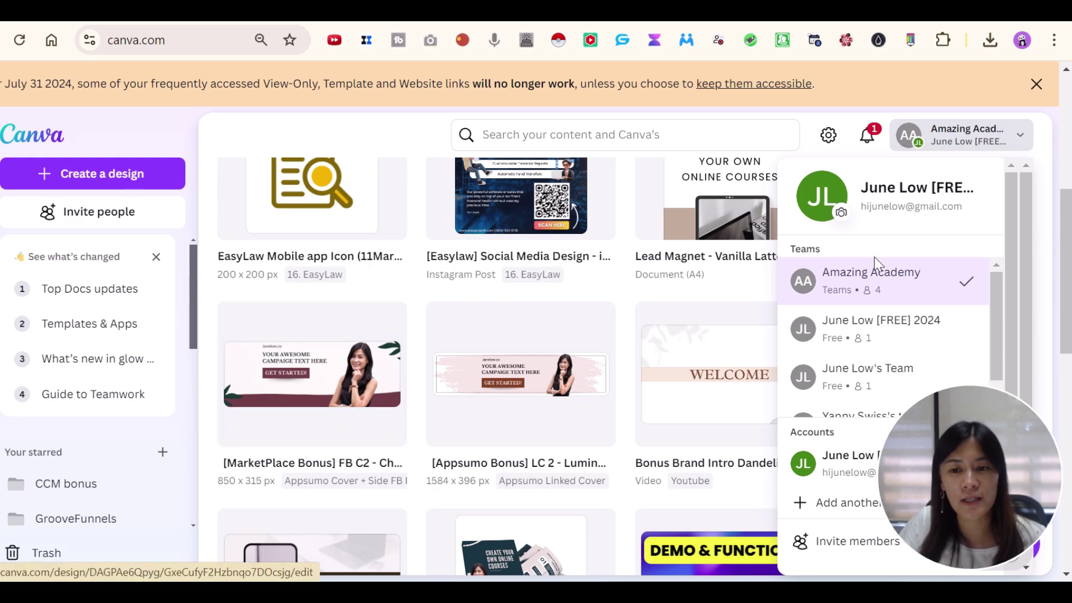
left_click(875, 339)
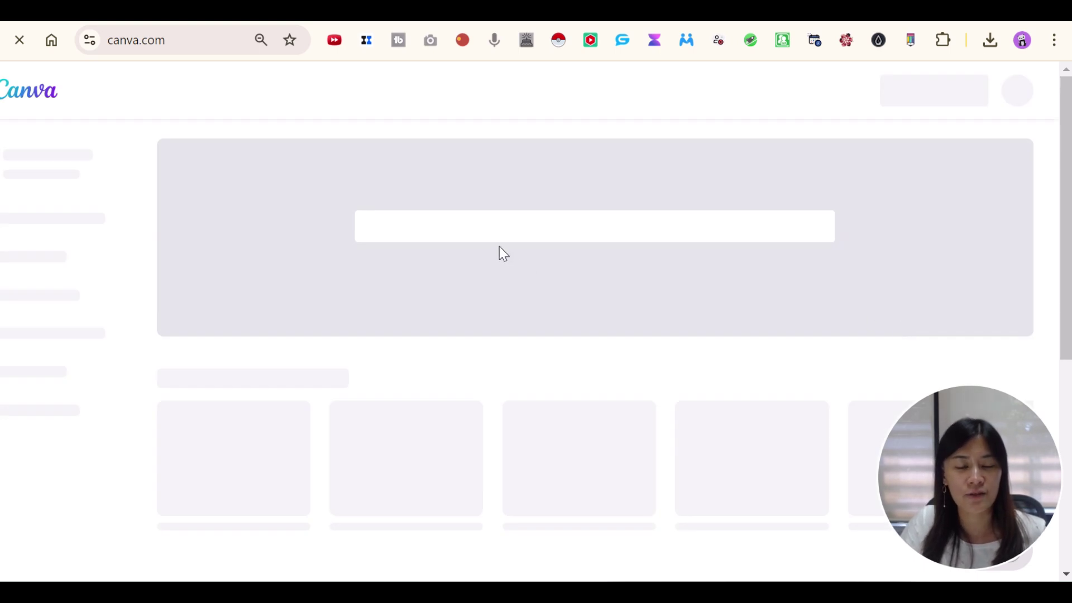
scroll(545, 350, "down", 1)
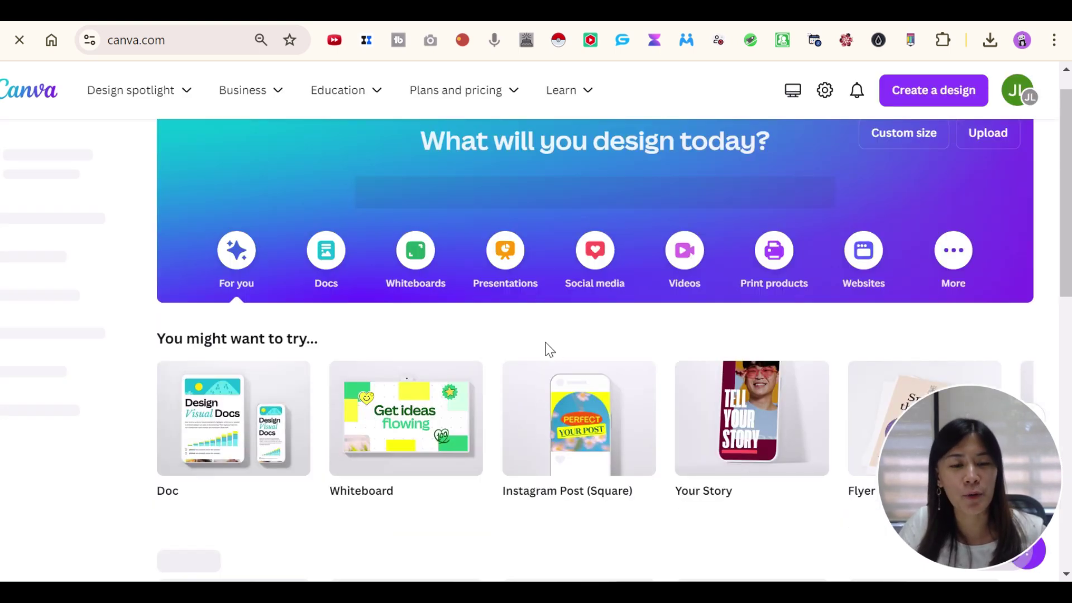
scroll(517, 367, "down", 2)
scroll(347, 479, "down", 1)
scroll(367, 477, "down", 2)
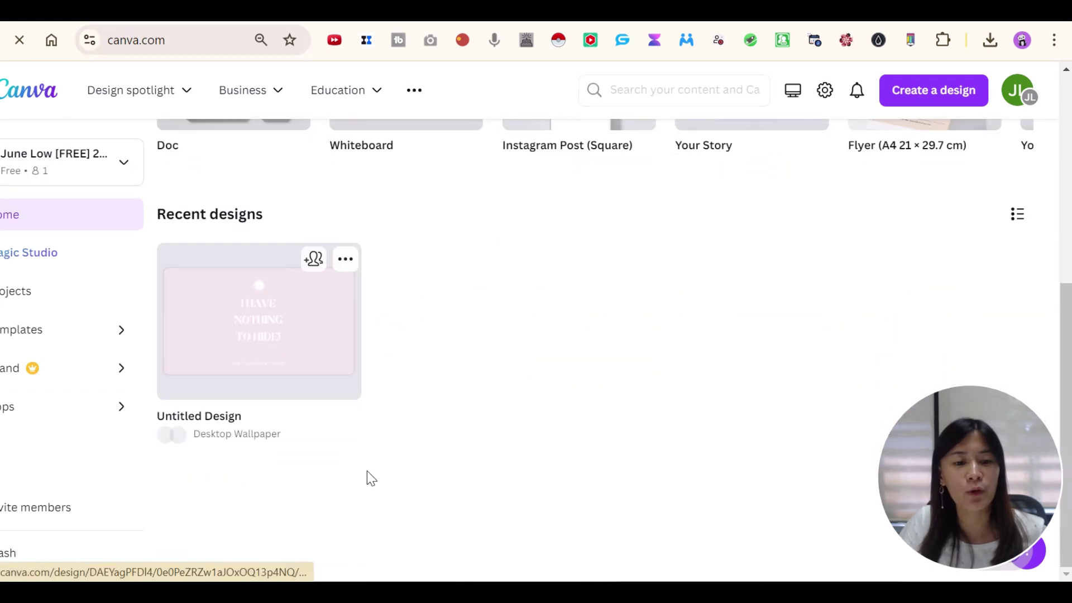
scroll(593, 305, "up", 1)
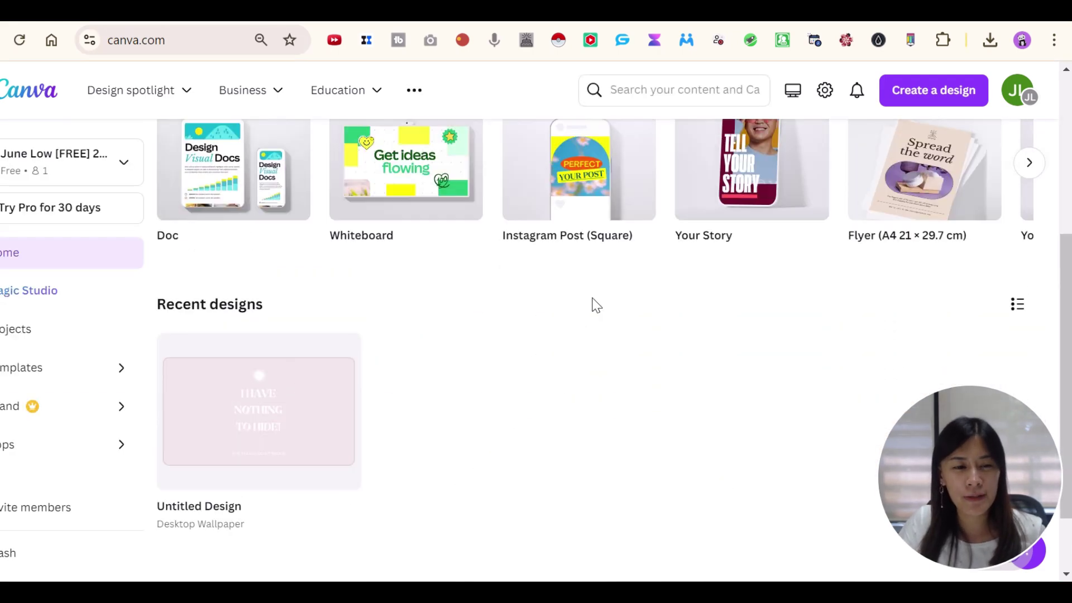
left_click(199, 48)
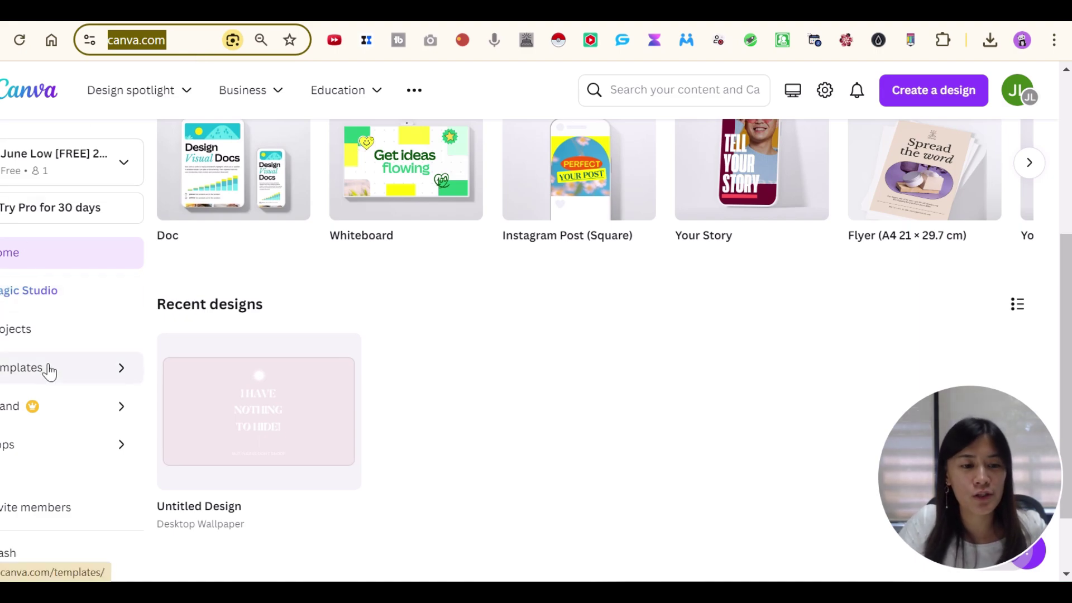
Go to the June Low team's Projects page and reload it to reveal the copied banner.
left_click(46, 336)
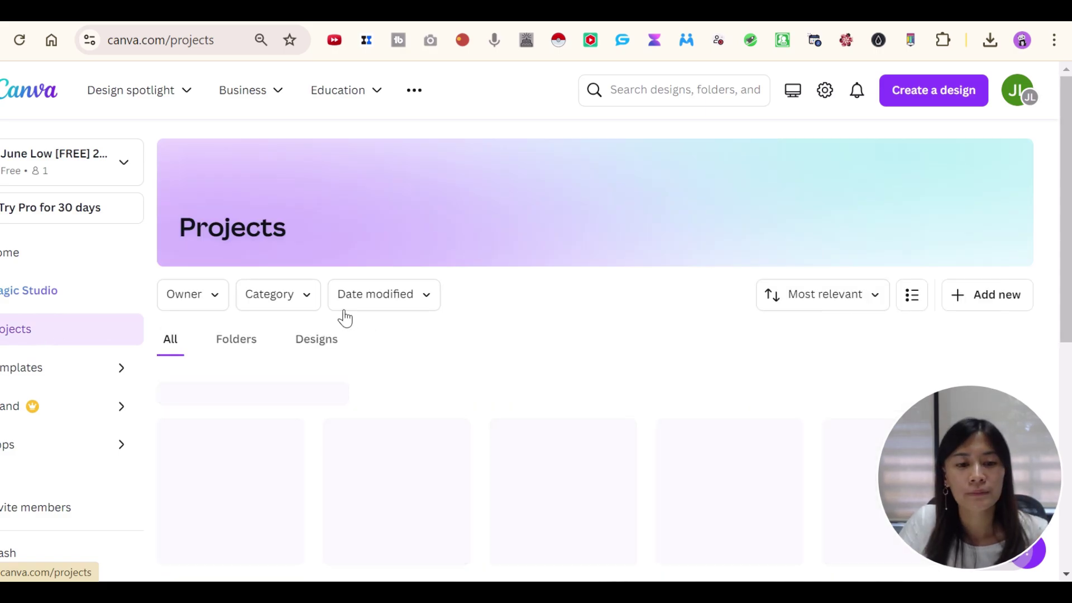
scroll(343, 317, "down", 5)
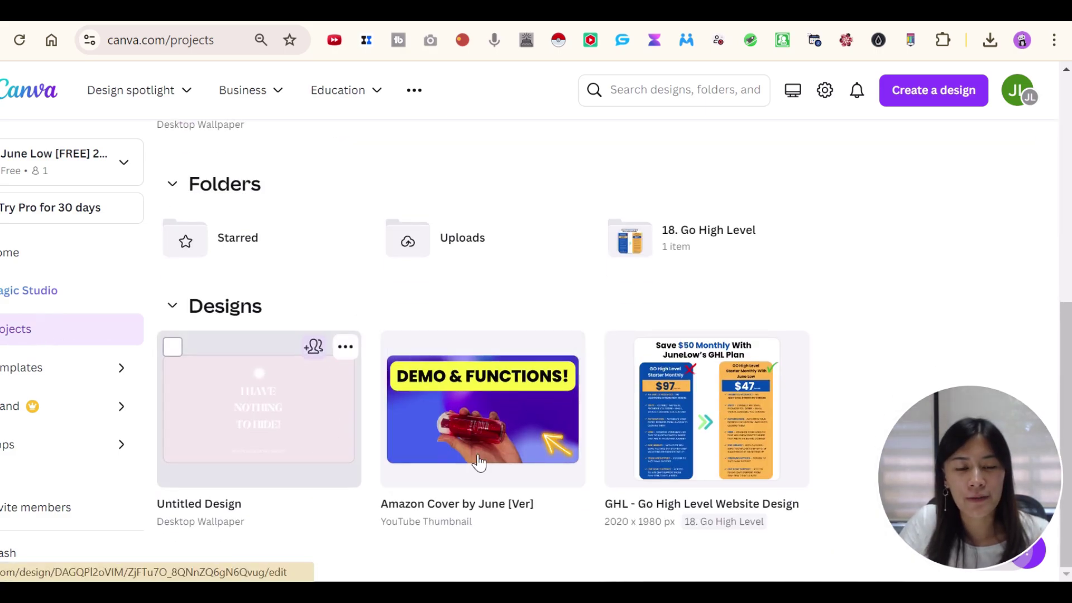
left_click(164, 42)
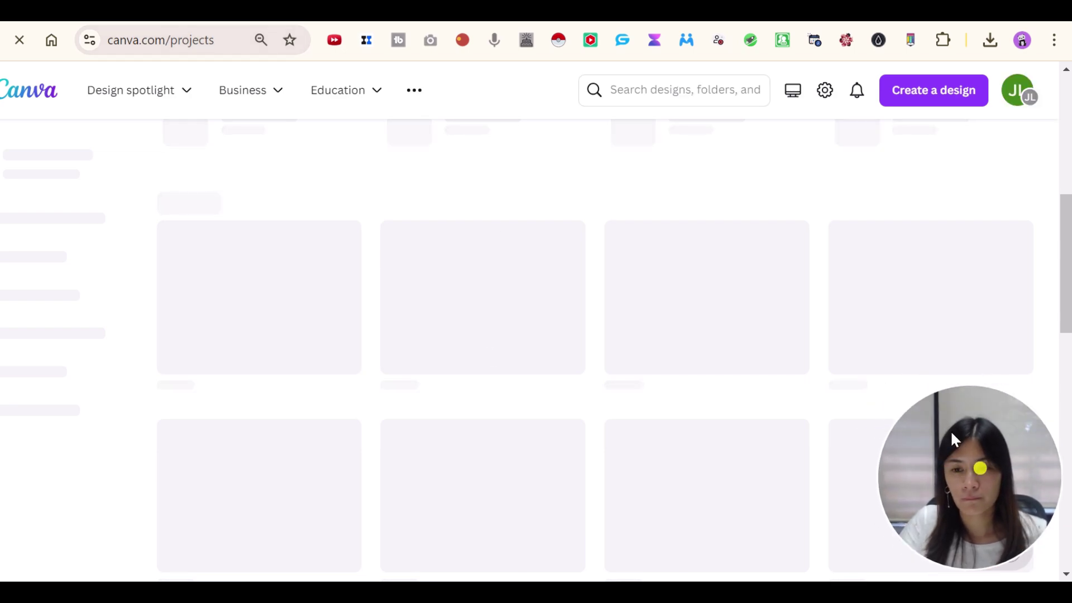
scroll(475, 349, "down", 3)
scroll(478, 350, "down", 1)
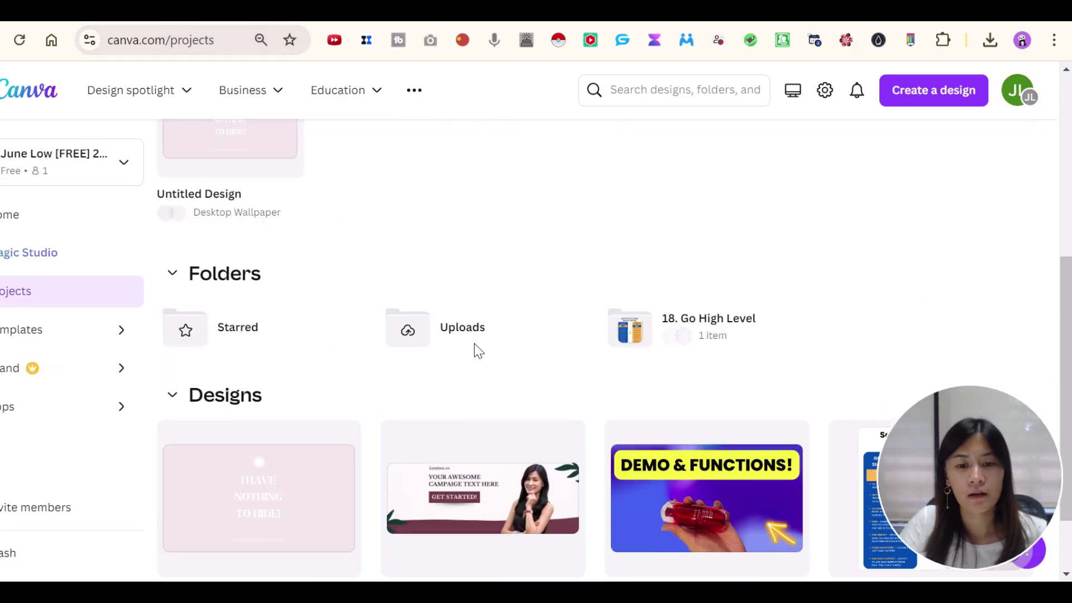
scroll(477, 350, "down", 1)
left_click_drag(922, 482, 527, 481)
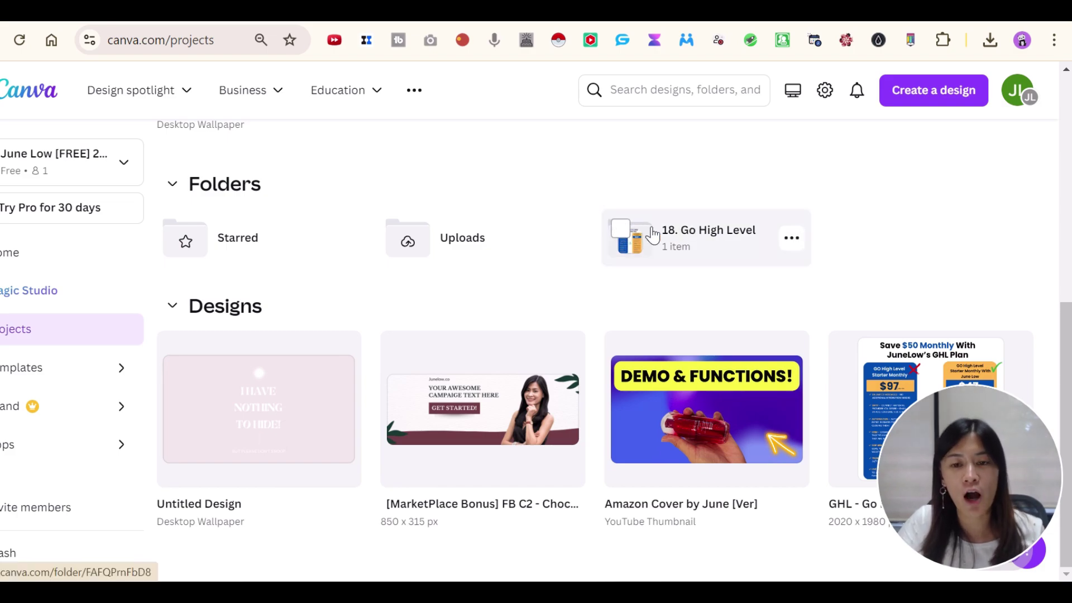
scroll(484, 238, "up", 2)
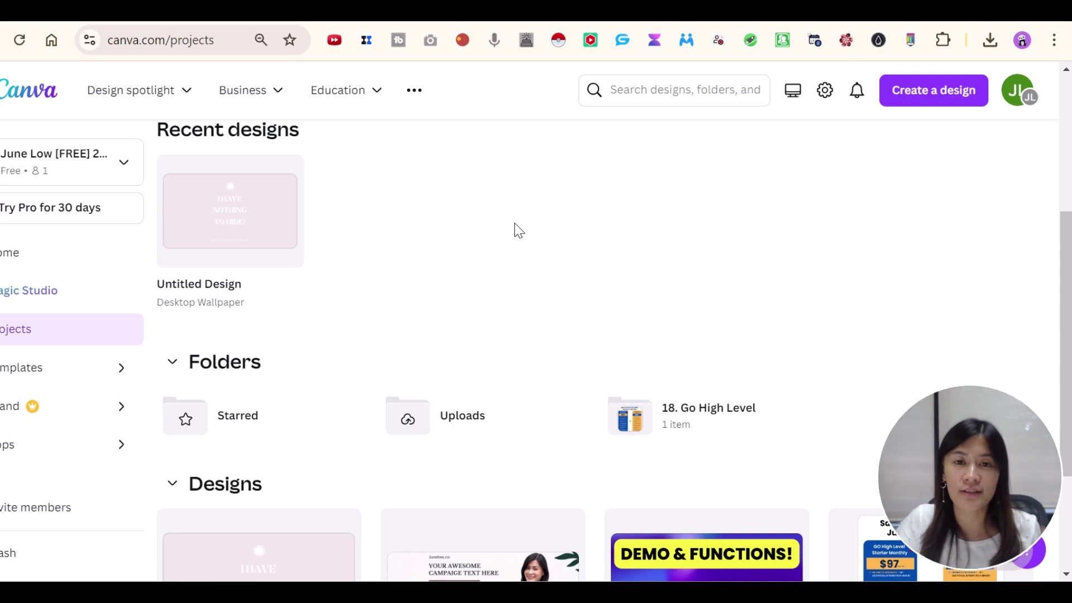
Bring up the ... menu on the 18. Go High Level folder.
left_click(792, 417)
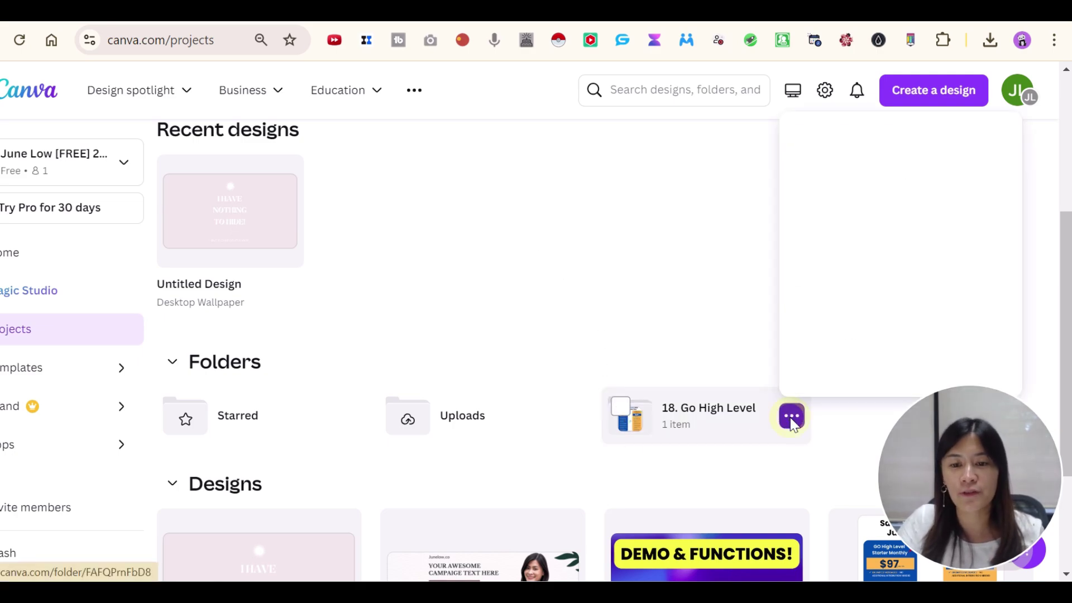